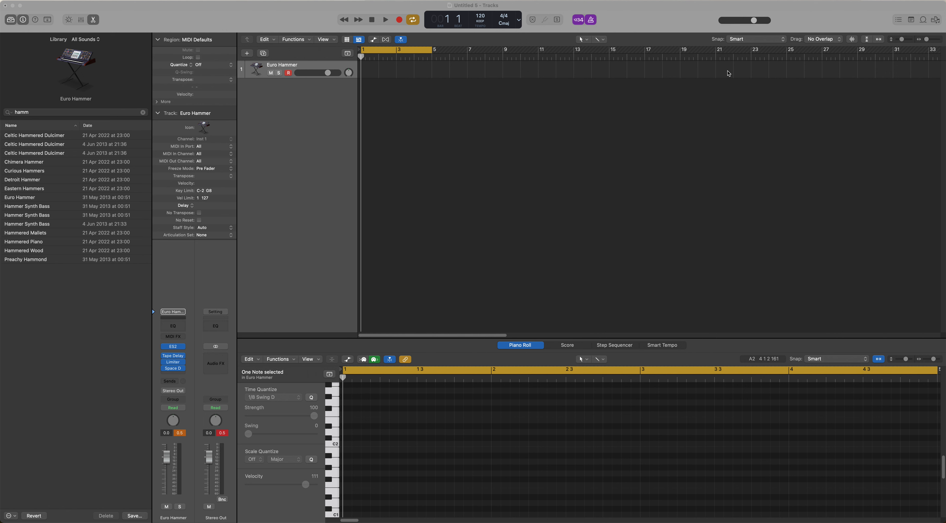
Turn off the cycle range and record a four-bar part on the Euro Hammer track
{"action": "left_click", "coordinate": [284, 398]}
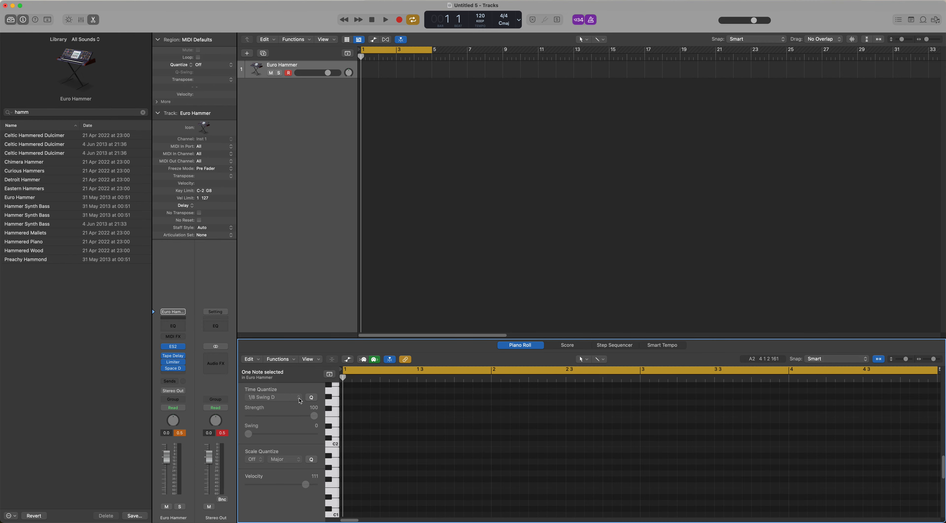
{"action": "left_click", "coordinate": [314, 77]}
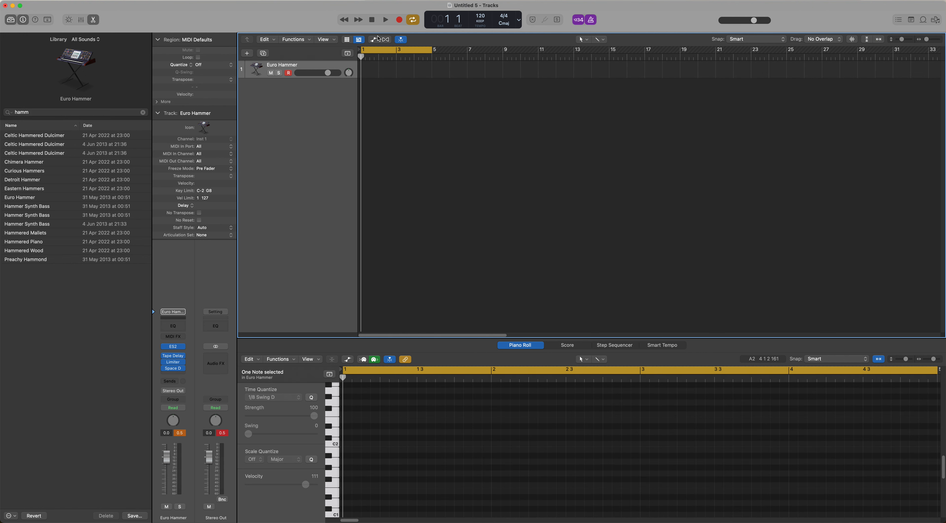
{"action": "left_click", "coordinate": [406, 53]}
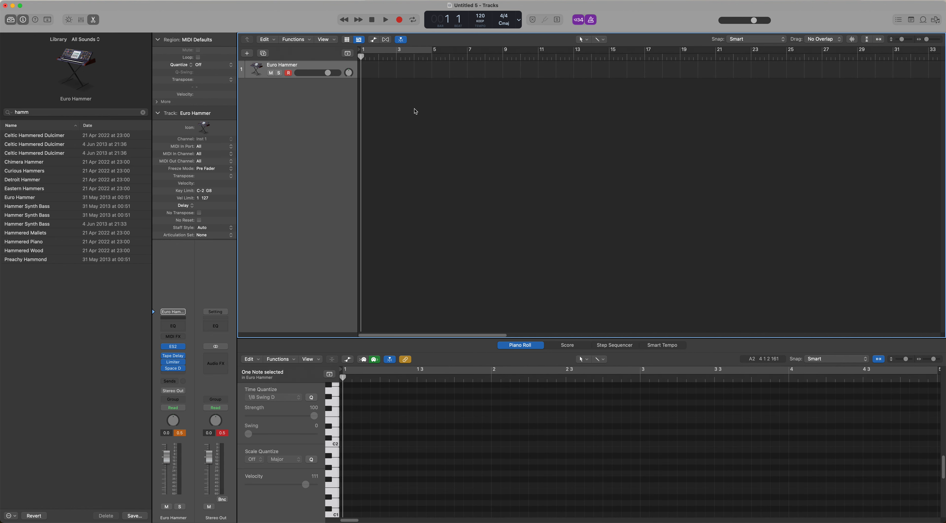
{"action": "left_click", "coordinate": [398, 20]}
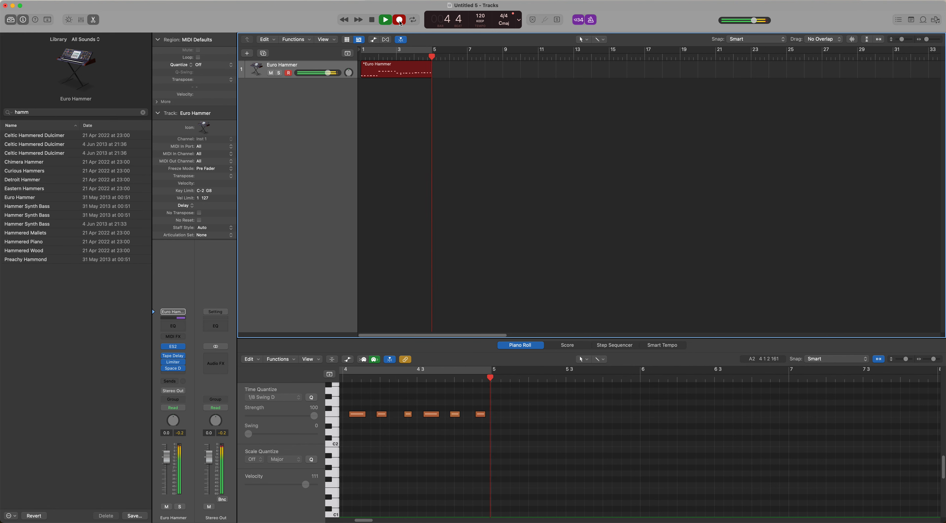
{"action": "key", "text": "space"}
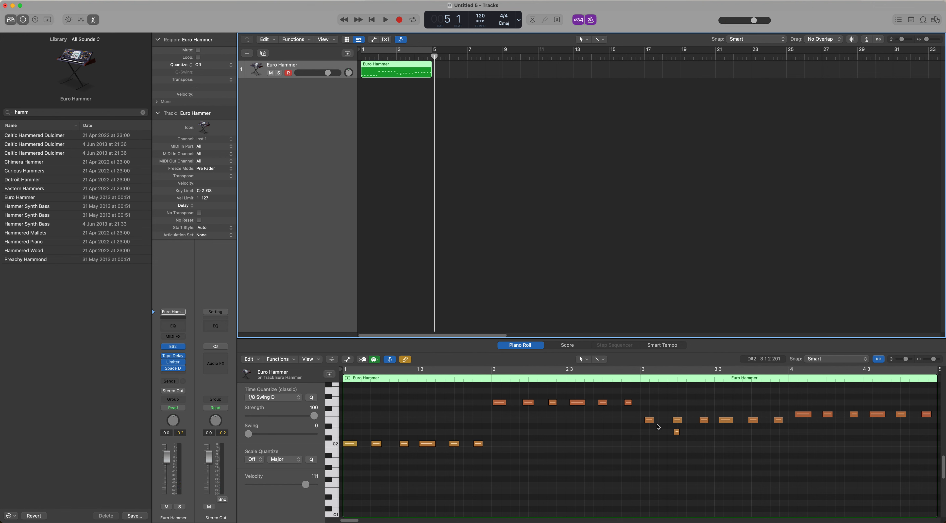
Delete the stray low note in bar 3 and set Time Quantize to off for the region
{"action": "left_click", "coordinate": [676, 432]}
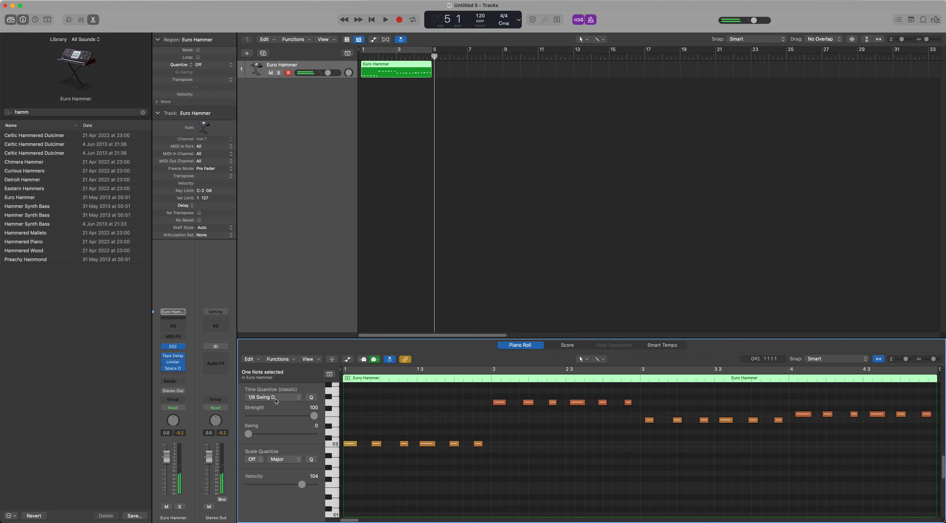
{"action": "left_click", "coordinate": [286, 397]}
{"action": "left_click", "coordinate": [264, 187]}
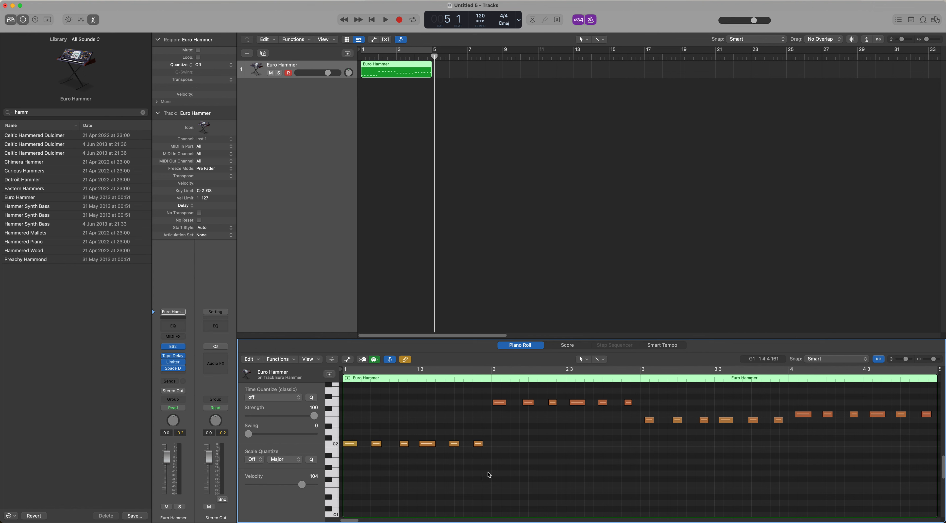
Quantize the six C2 notes in bar 1 to 1/16 Note, comparing by undoing and redoing the change
{"action": "left_click_drag", "start_coordinate": [490, 458], "coordinate": [351, 434]}
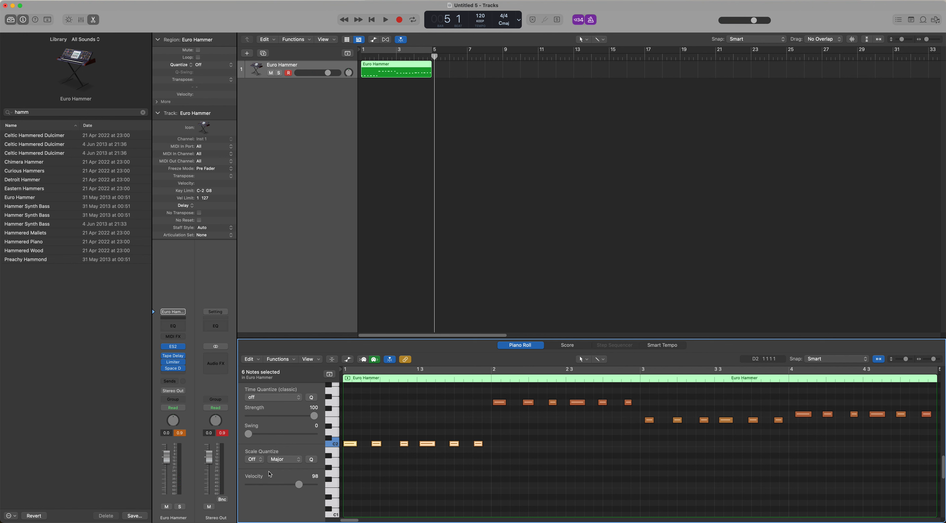
{"action": "left_click", "coordinate": [278, 397]}
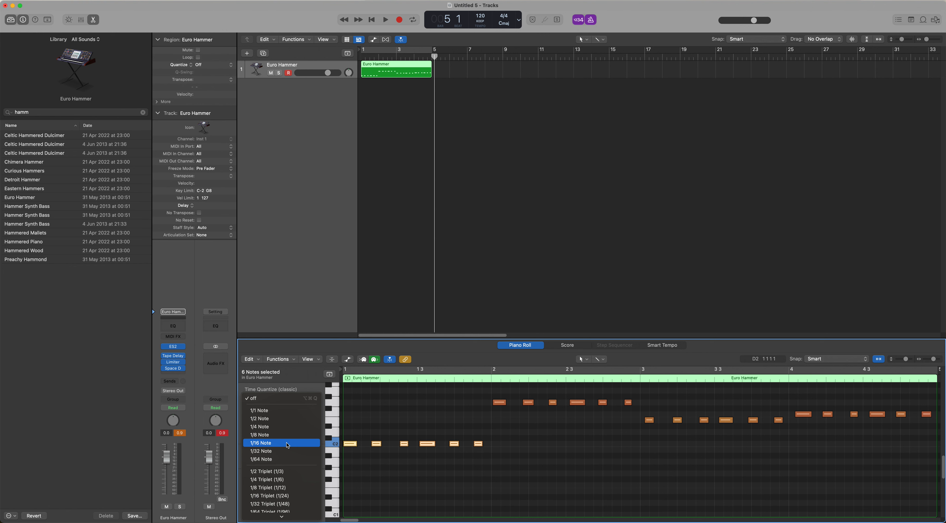
{"action": "left_click", "coordinate": [288, 445]}
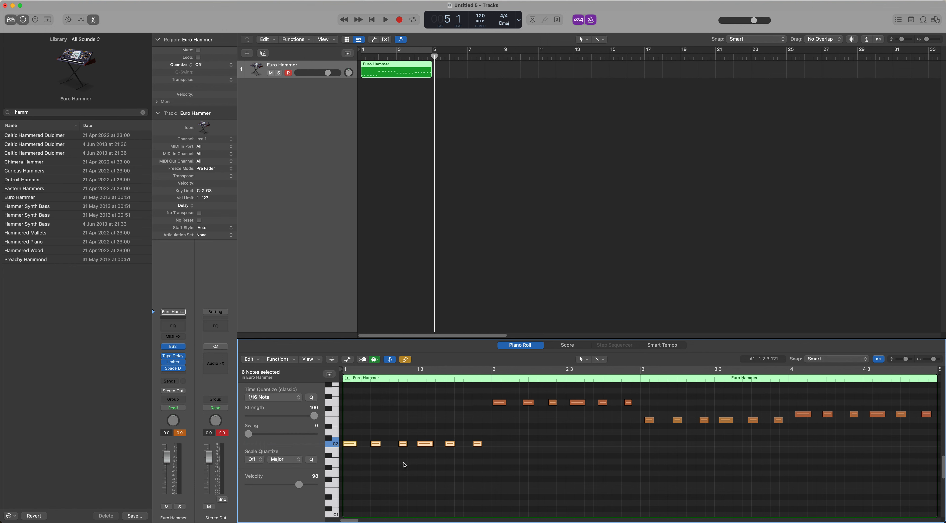
{"action": "key", "text": "super+z"}
{"action": "key", "text": "super+shift+z"}
Audition the region in the piano roll, return to the start and turn on the cycle range over bars 1 to 4
{"action": "left_click", "coordinate": [347, 379]}
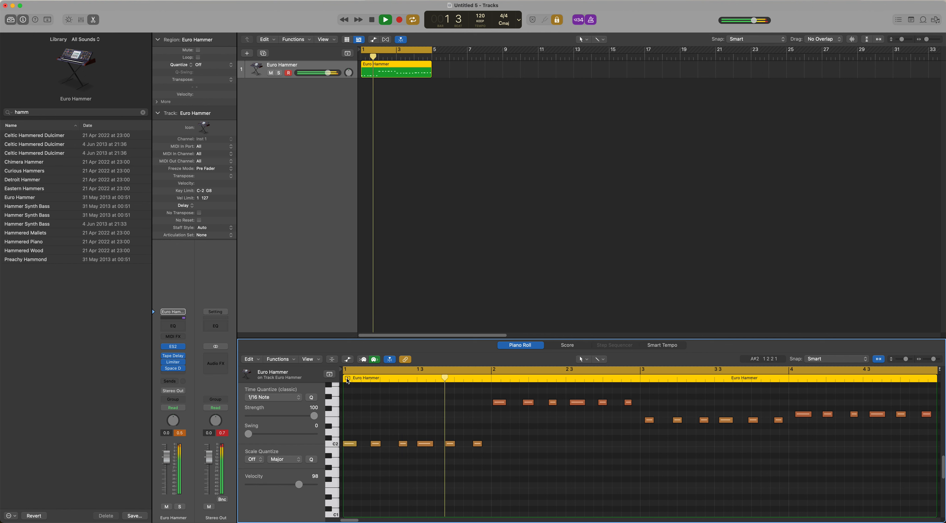
{"action": "left_click", "coordinate": [347, 379]}
{"action": "key", "text": "Return"}
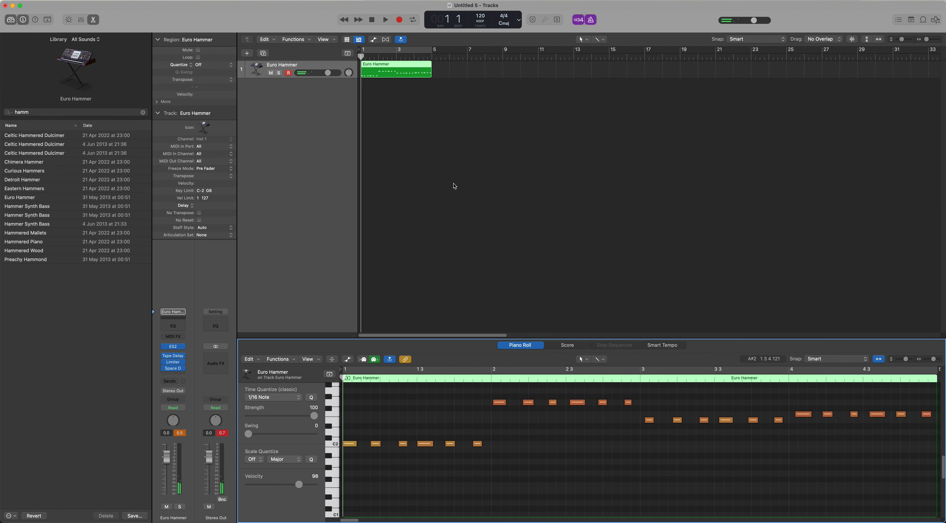
{"action": "left_click", "coordinate": [418, 50]}
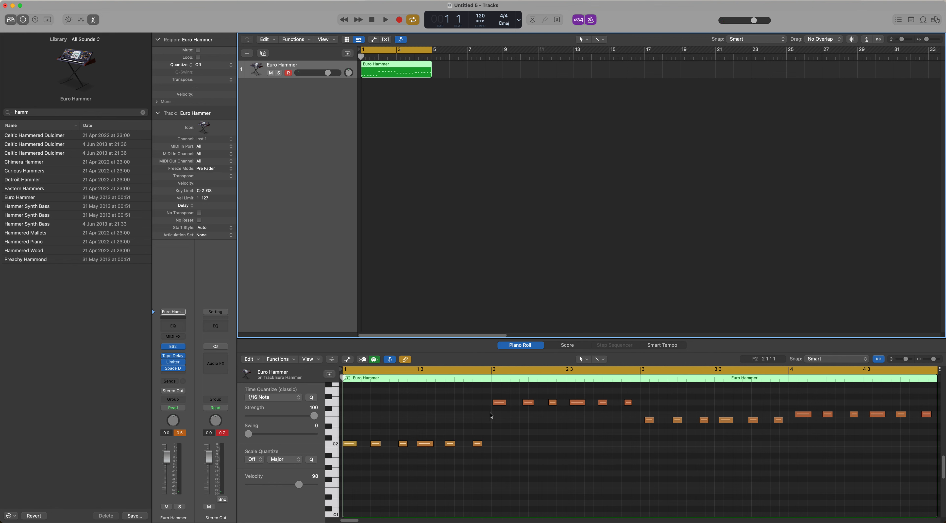
Mute the Stereo Out channel and quantize the 18 notes in bars 2 to 4 to 1/16 Note
{"action": "left_click_drag", "start_coordinate": [490, 391], "coordinate": [933, 444]}
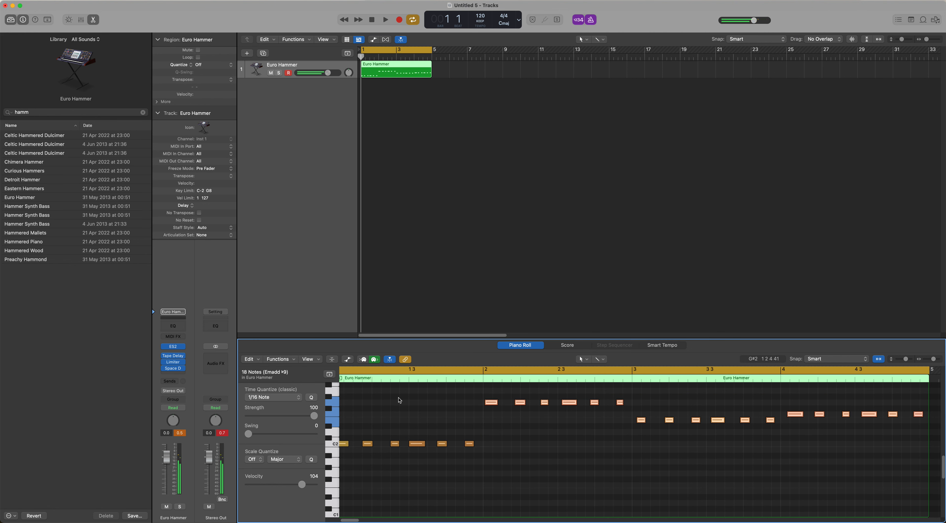
{"action": "left_click", "coordinate": [209, 507]}
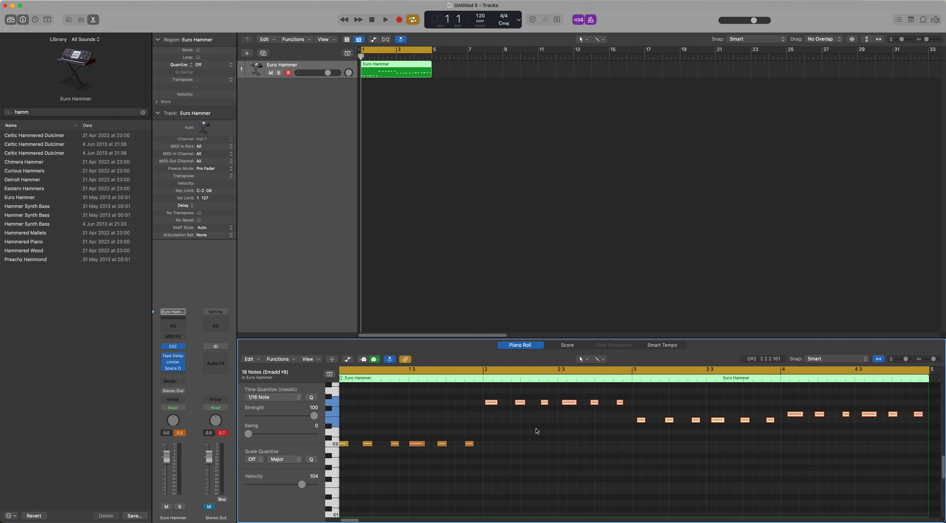
{"action": "scroll", "coordinate": [536, 431], "scroll_direction": "left", "scroll_amount": 1}
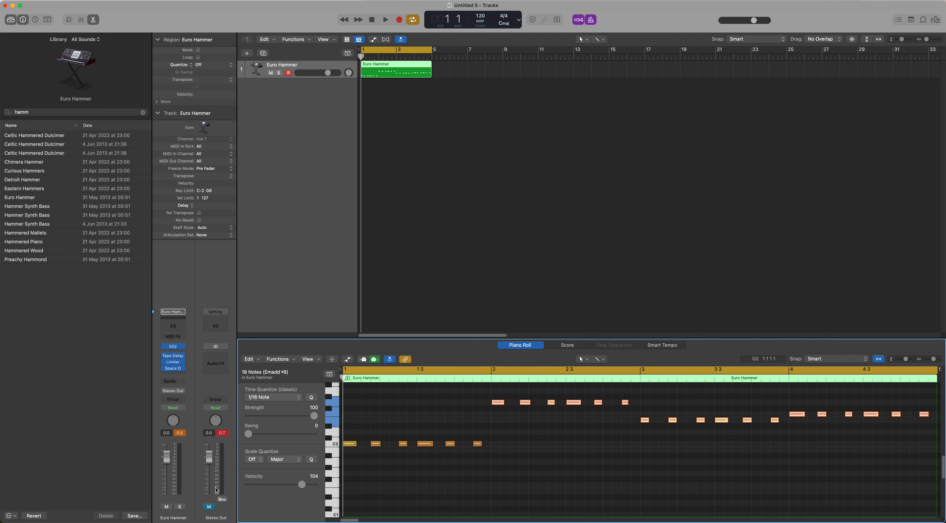
Play back the quantized Euro Hammer region on its own, then stop playback
{"action": "left_click", "coordinate": [347, 381]}
{"action": "key", "text": "space"}
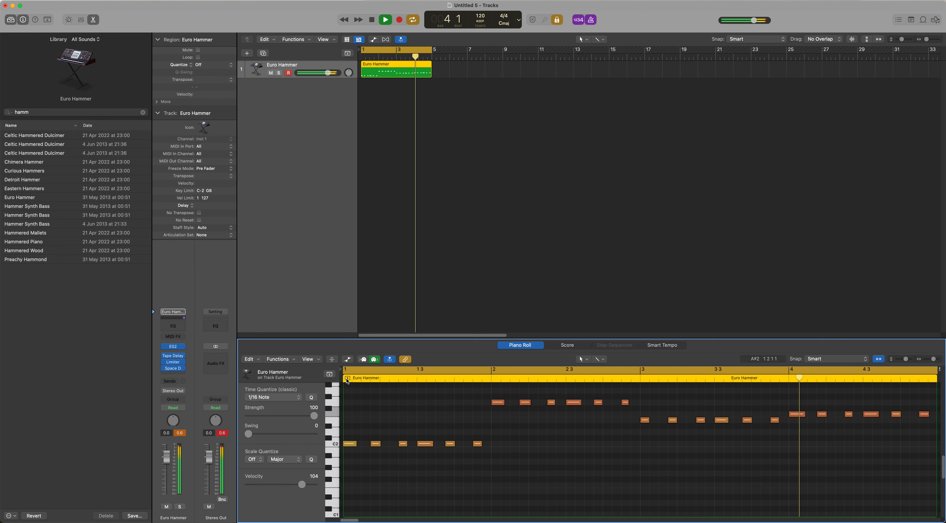
{"action": "key", "text": "space"}
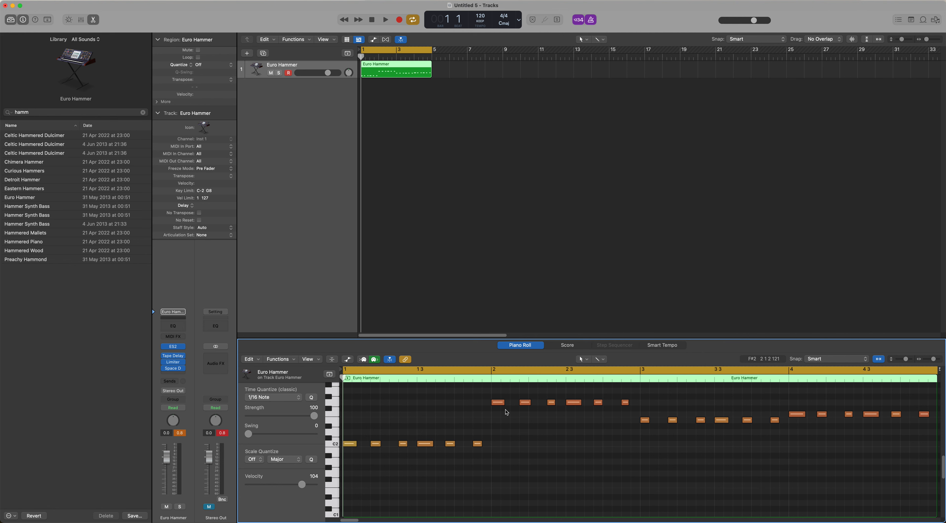
Compare the part's rhythm in the Score editor with its notes in the Piano Roll
{"action": "left_click", "coordinate": [569, 345]}
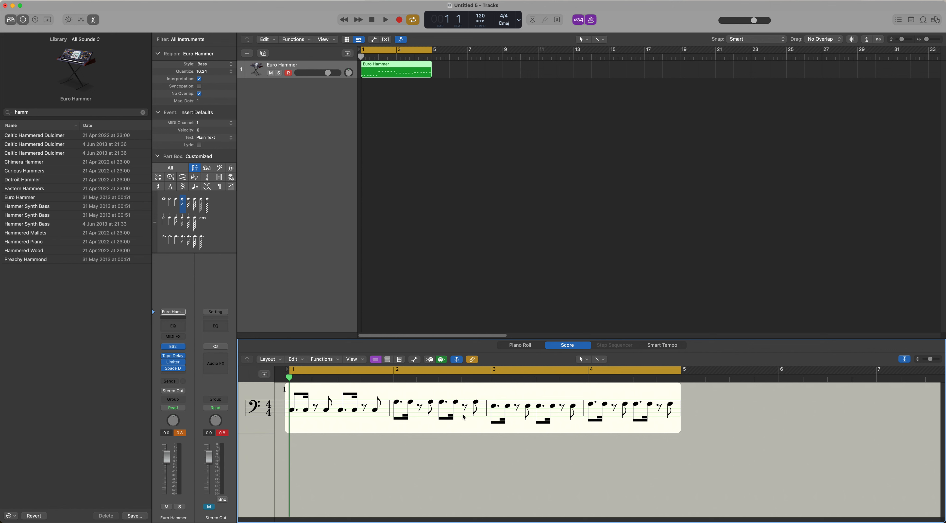
{"action": "left_click", "coordinate": [528, 347]}
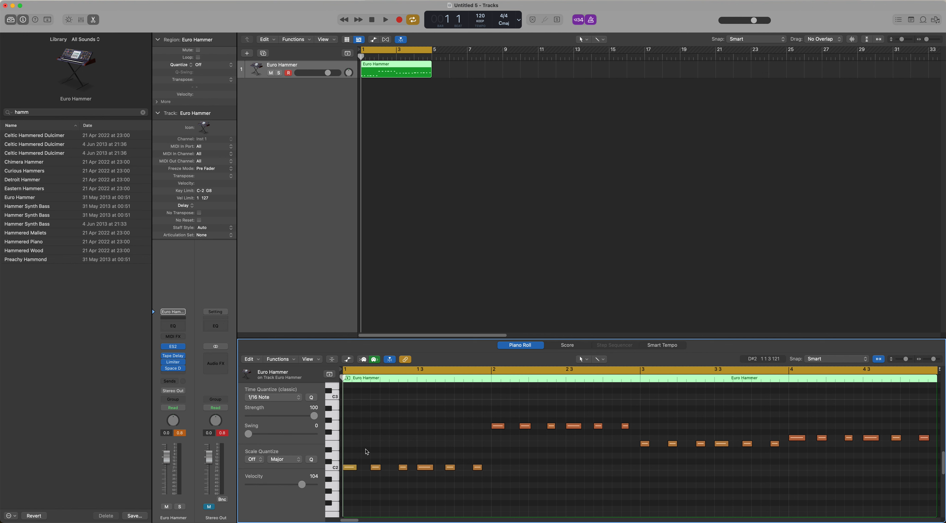
{"action": "mouse_move", "coordinate": [503, 428]}
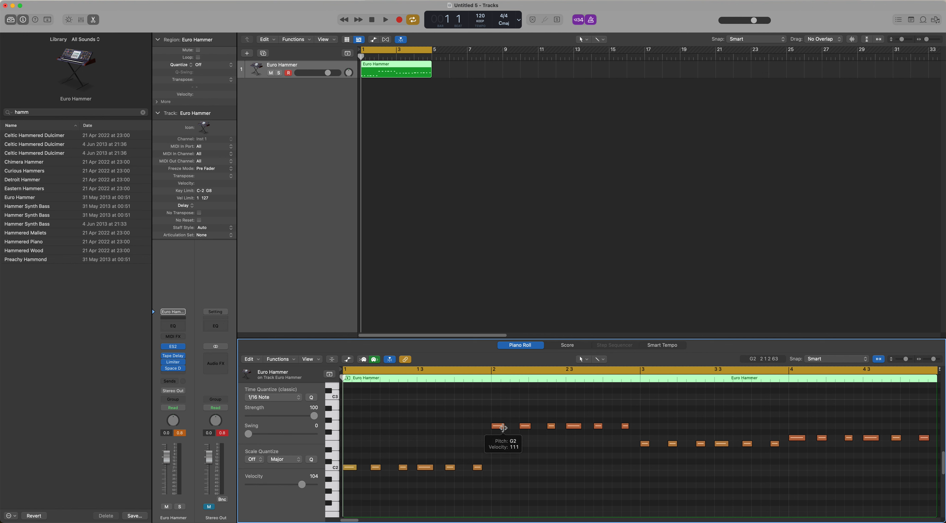
{"action": "left_click", "coordinate": [562, 348]}
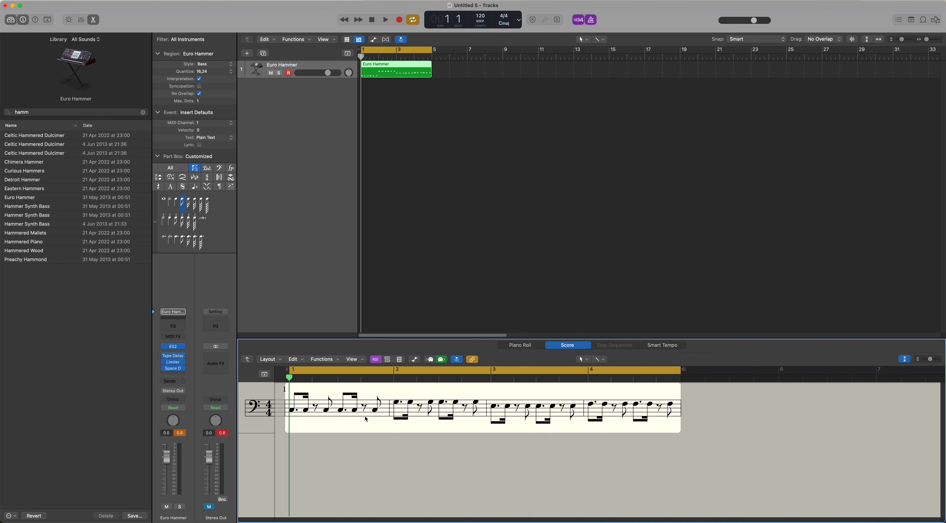
{"action": "left_click", "coordinate": [515, 346]}
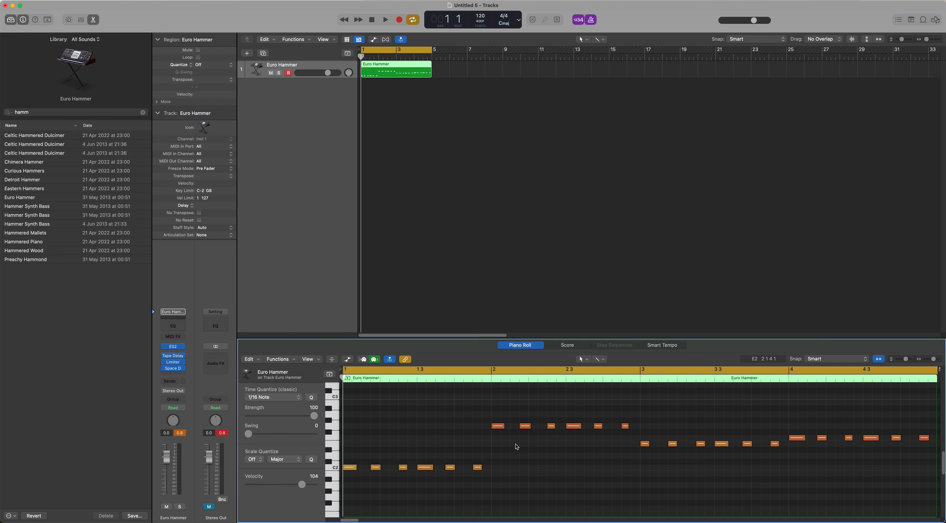
Look through the available Time Quantize values, including the triplet, swing and tuplet options
{"action": "left_click", "coordinate": [295, 401]}
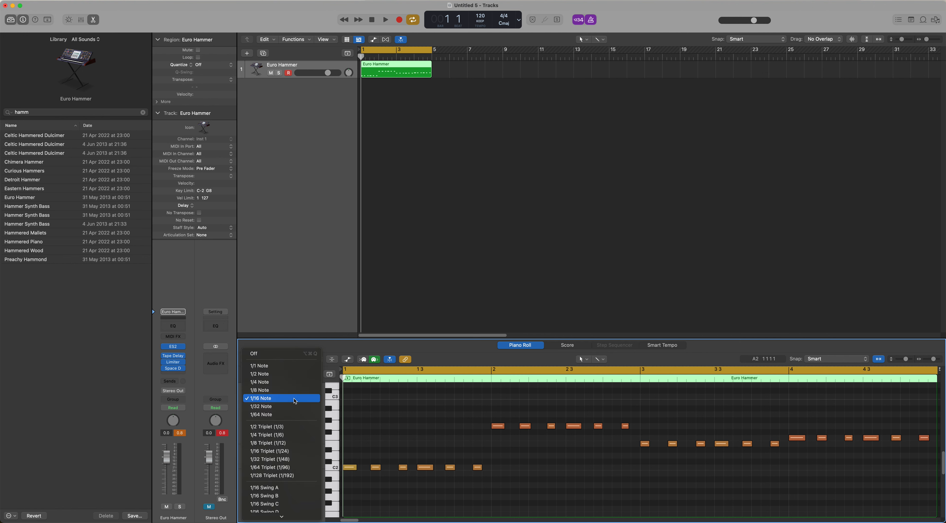
{"action": "scroll", "coordinate": [305, 436], "scroll_direction": "down", "scroll_amount": 2}
{"action": "scroll", "coordinate": [305, 439], "scroll_direction": "down", "scroll_amount": 12}
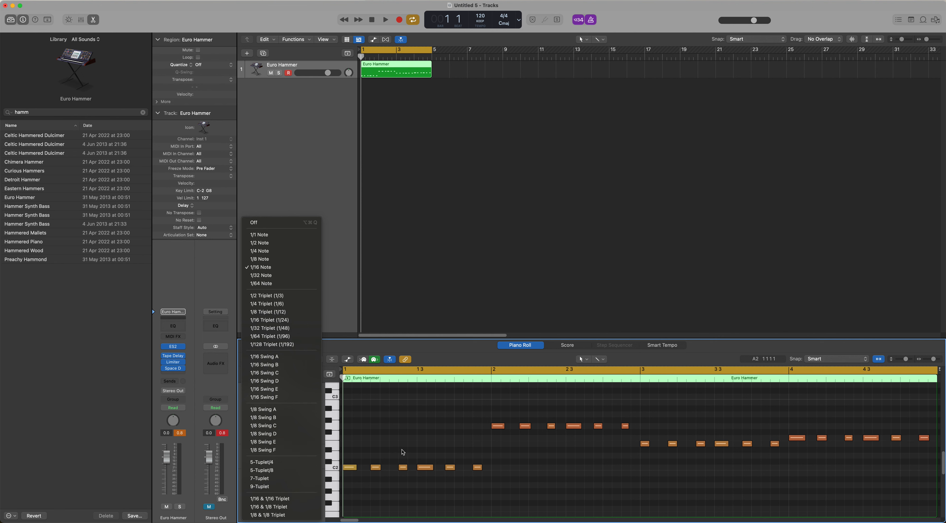
{"action": "left_click", "coordinate": [410, 437]}
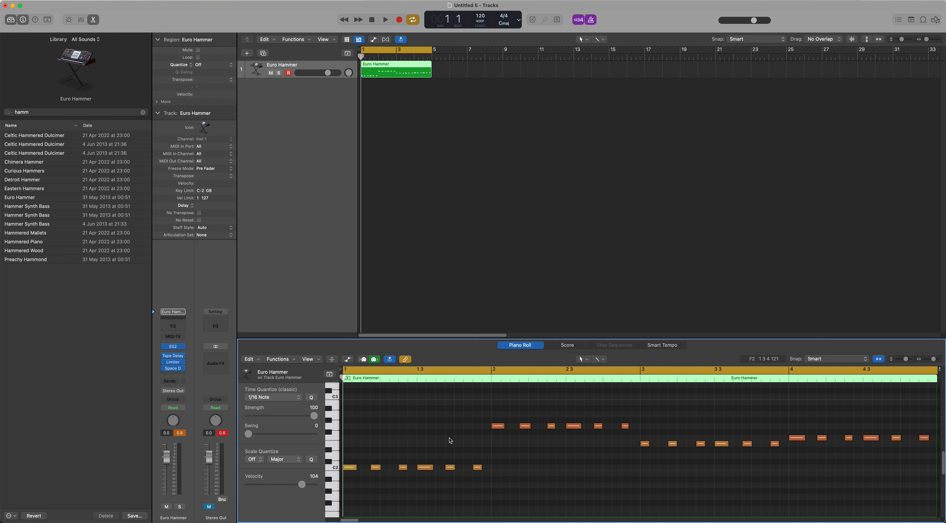
Select all 24 notes in the region and quantize them to 1/16 Triplet (1/24)
{"action": "key", "text": "super+a"}
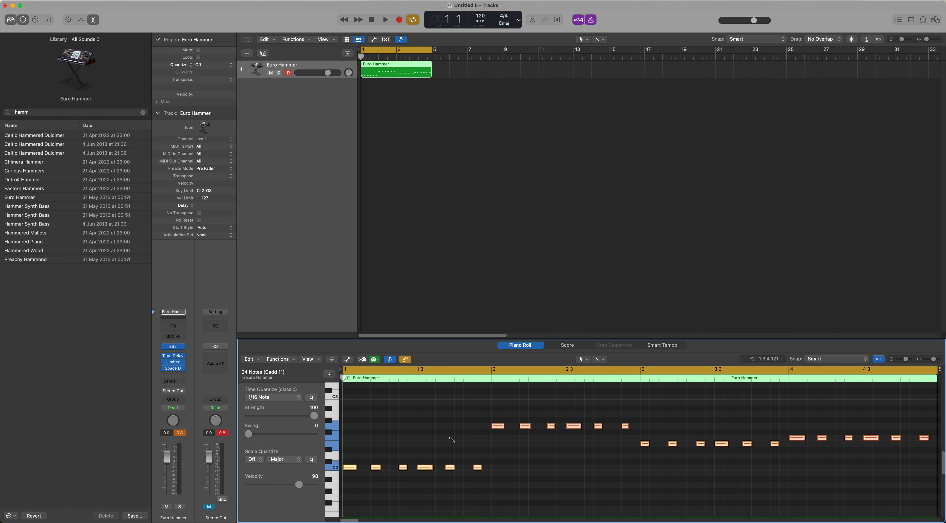
{"action": "left_click", "coordinate": [292, 399]}
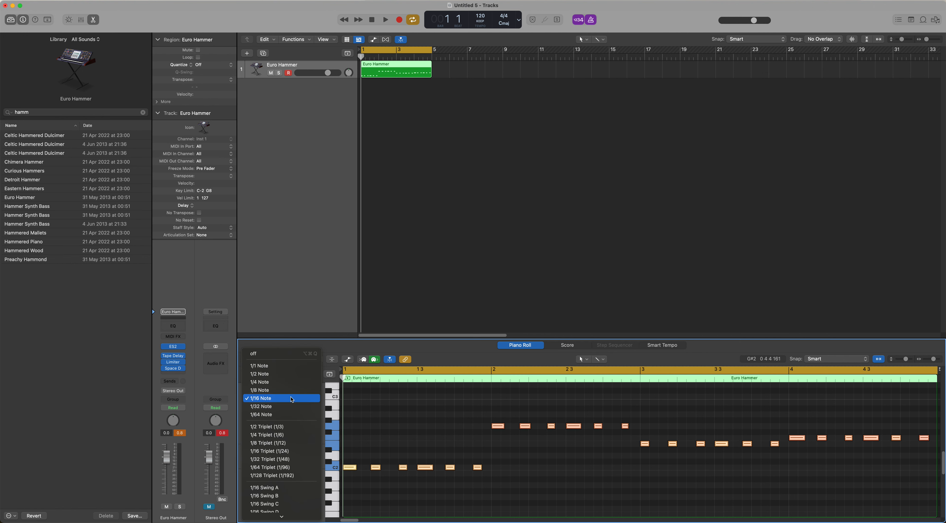
{"action": "left_click", "coordinate": [298, 453]}
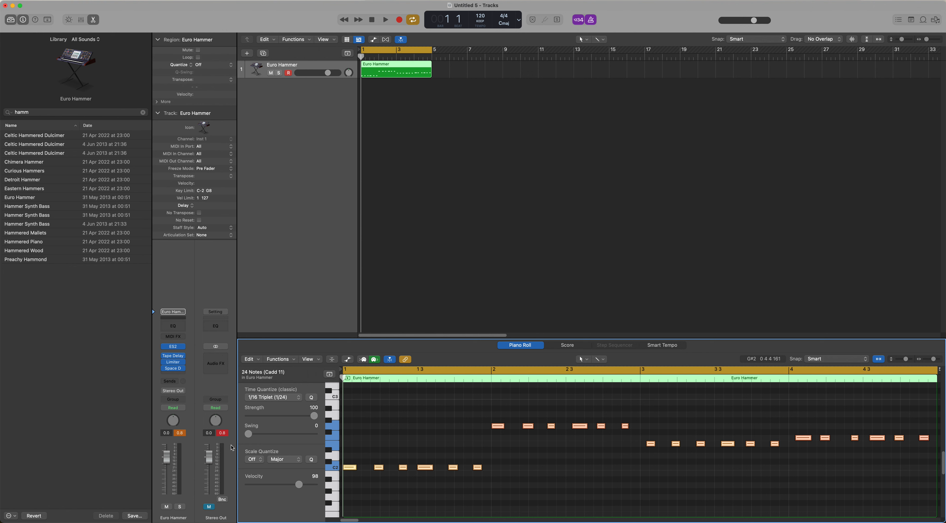
Play back the triplet version with the Stereo Out channel unmuted and undo the triplet quantize
{"action": "left_click", "coordinate": [211, 507]}
{"action": "key", "text": "space"}
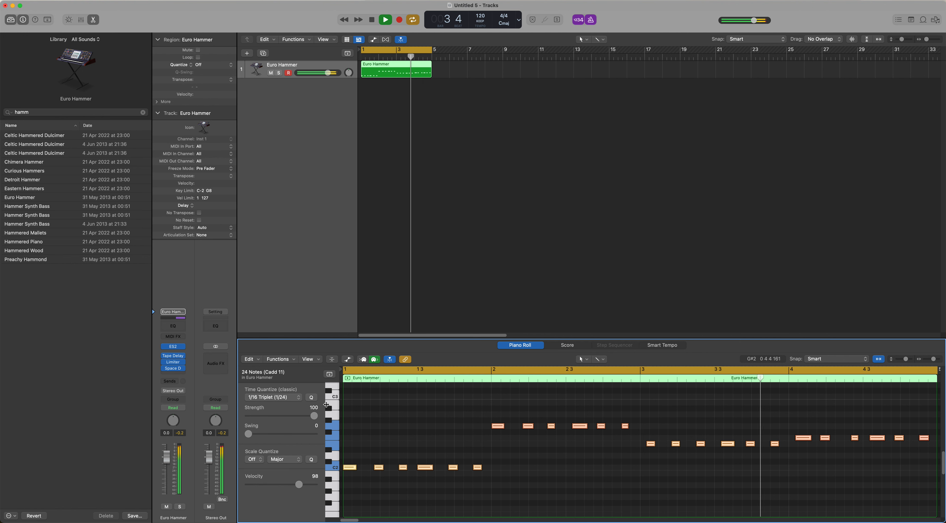
{"action": "key", "text": "space"}
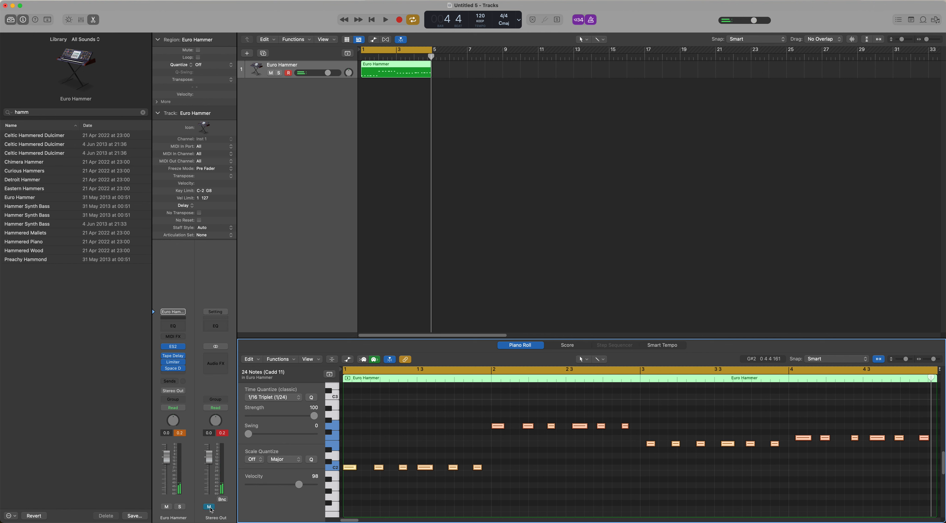
{"action": "key", "text": "super+z"}
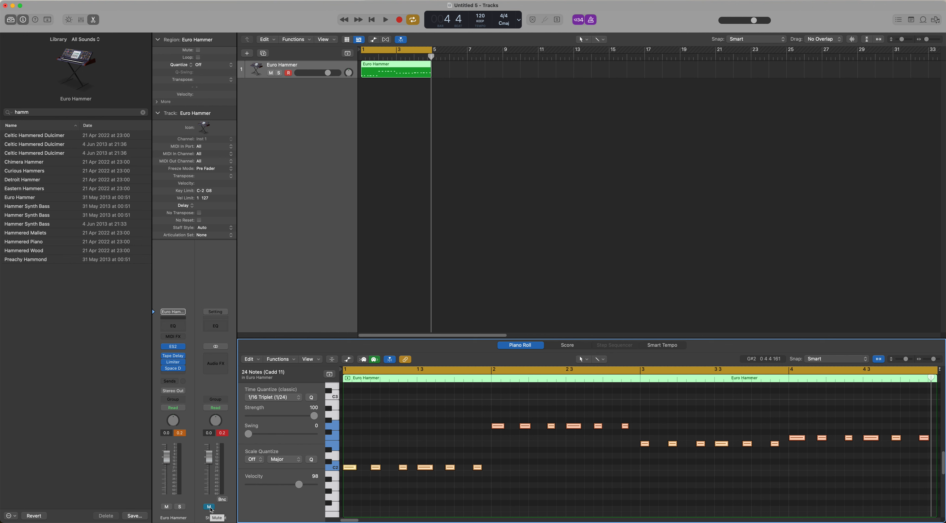
Quantize all the notes to 1/16 Swing D and play back the region
{"action": "left_click", "coordinate": [287, 398]}
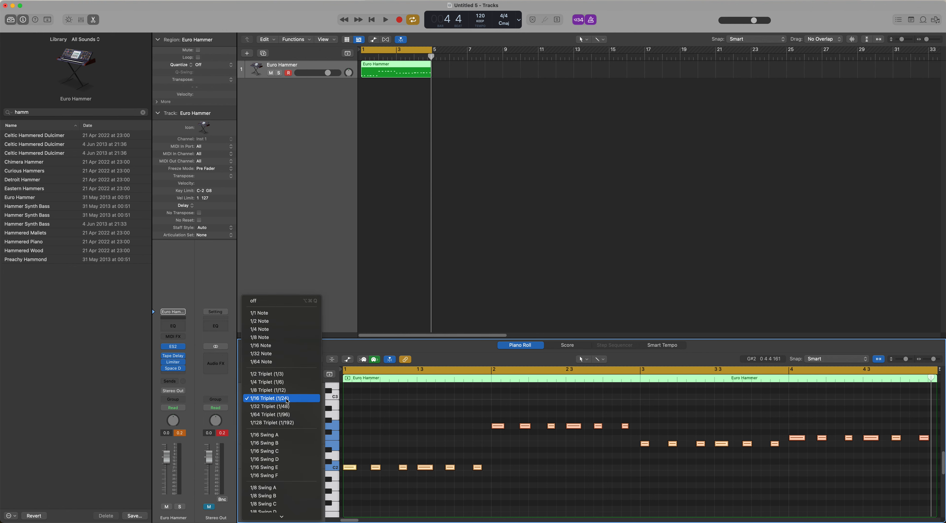
{"action": "left_click", "coordinate": [289, 460]}
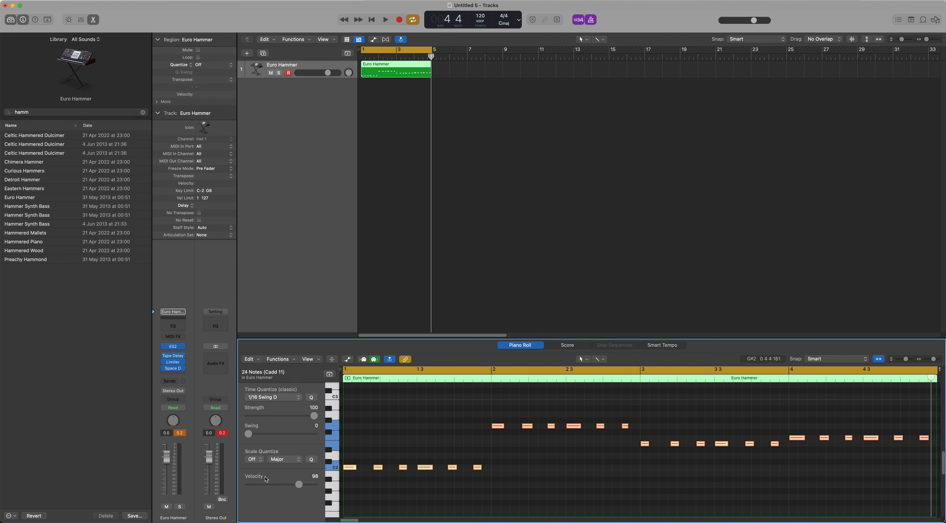
{"action": "key", "text": "space"}
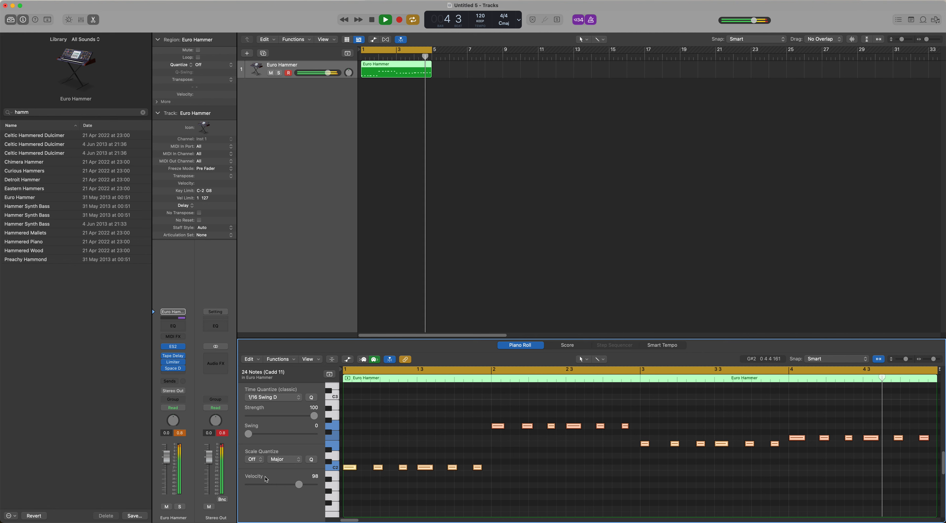
{"action": "key", "text": "space"}
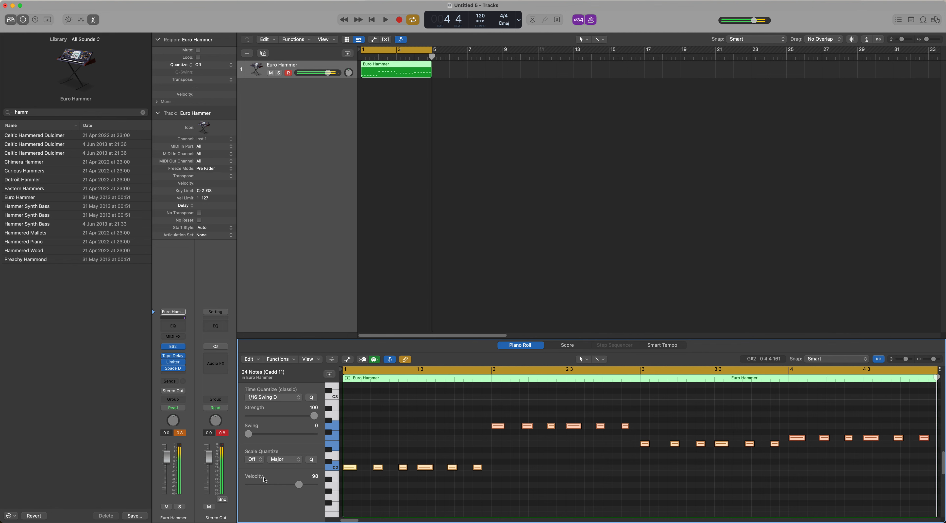
Quantize all 24 notes to 1/16 Swing E and play back the region
{"action": "left_click", "coordinate": [281, 398]}
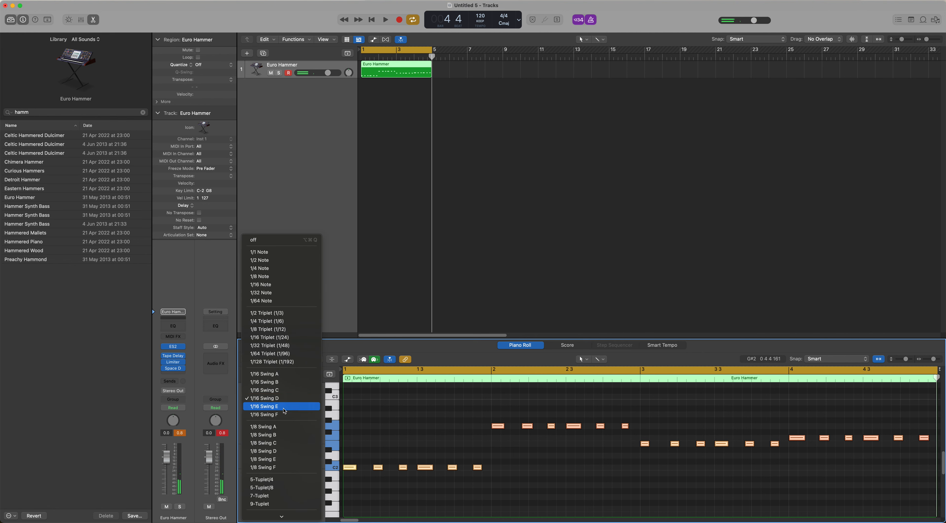
{"action": "left_click", "coordinate": [285, 407]}
{"action": "key", "text": "space"}
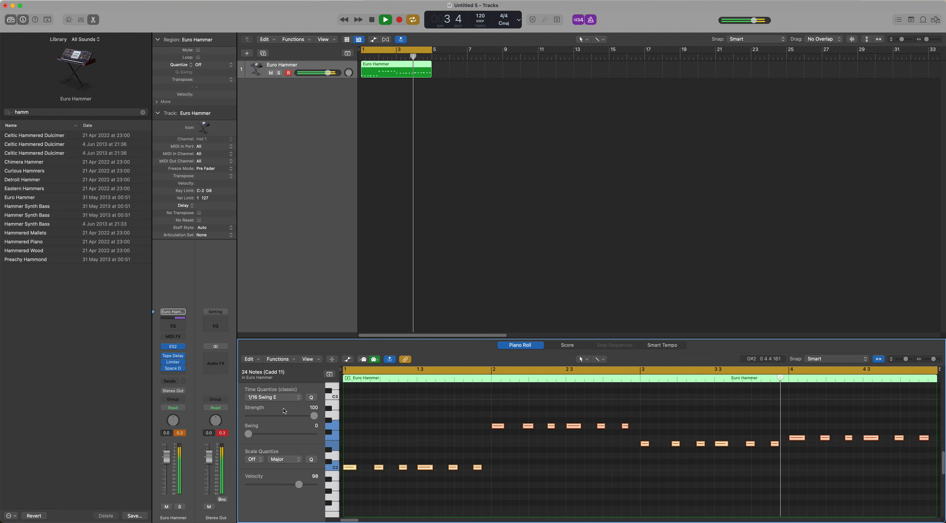
{"action": "key", "text": "space"}
Quantize all the notes to the lighter 1/16 Swing C and play back the region
{"action": "left_click", "coordinate": [273, 397]}
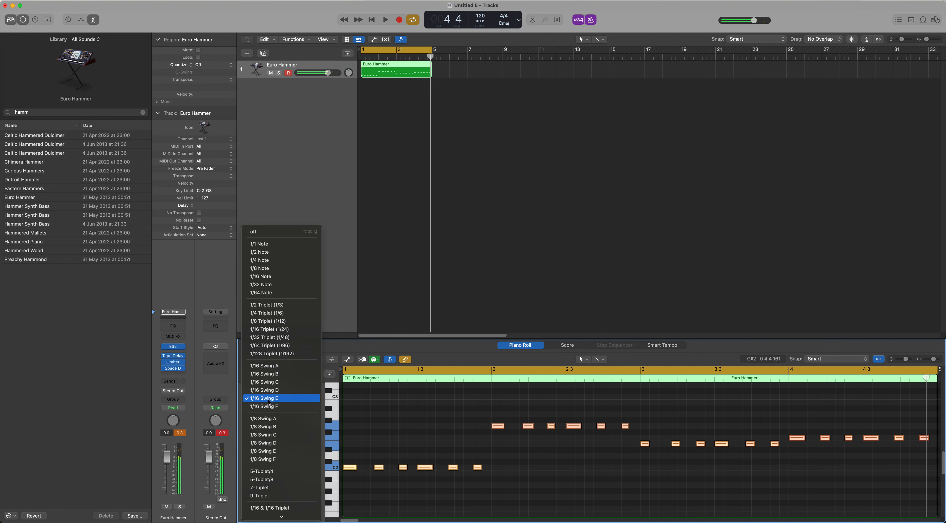
{"action": "left_click", "coordinate": [272, 383]}
{"action": "key", "text": "space"}
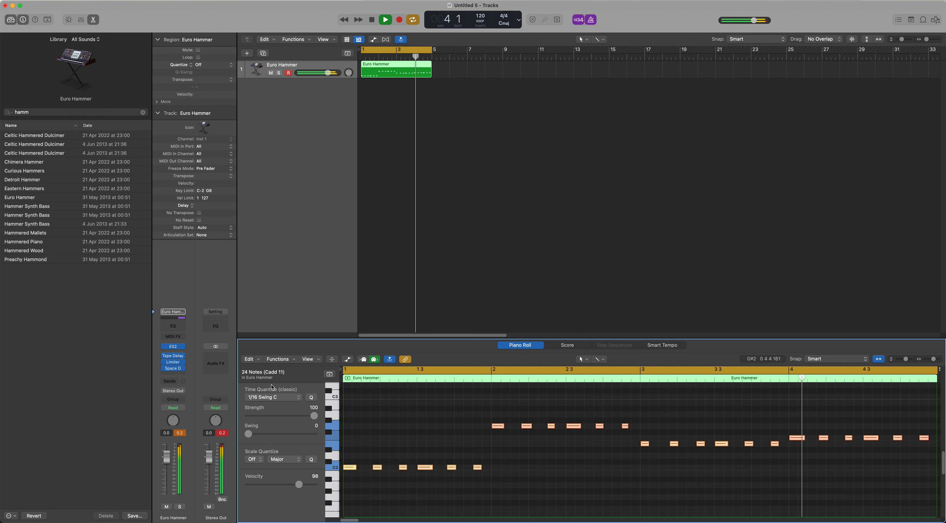
{"action": "key", "text": "space"}
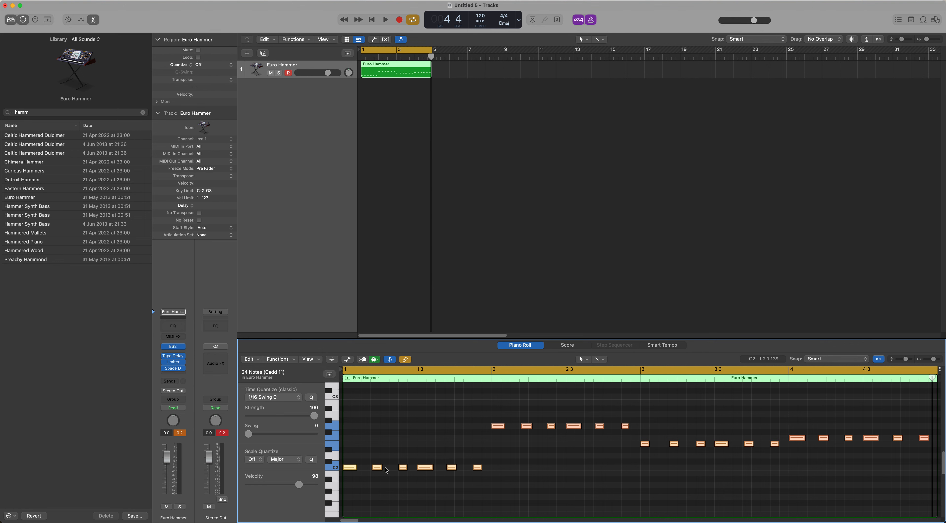
Quantize the notes to 1/16 Note and repeat the Euro Hammer region five times, filling the track up to bar 25
{"action": "left_click", "coordinate": [295, 398]}
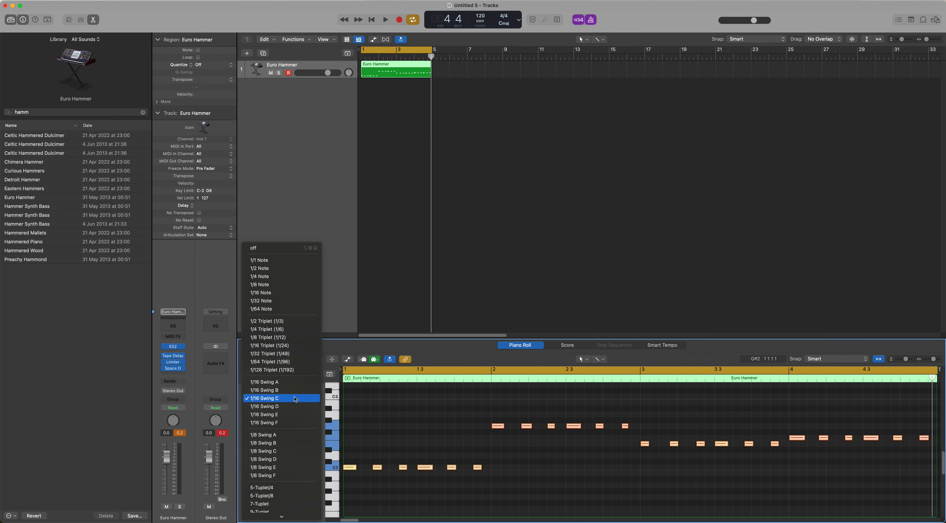
{"action": "left_click", "coordinate": [266, 292]}
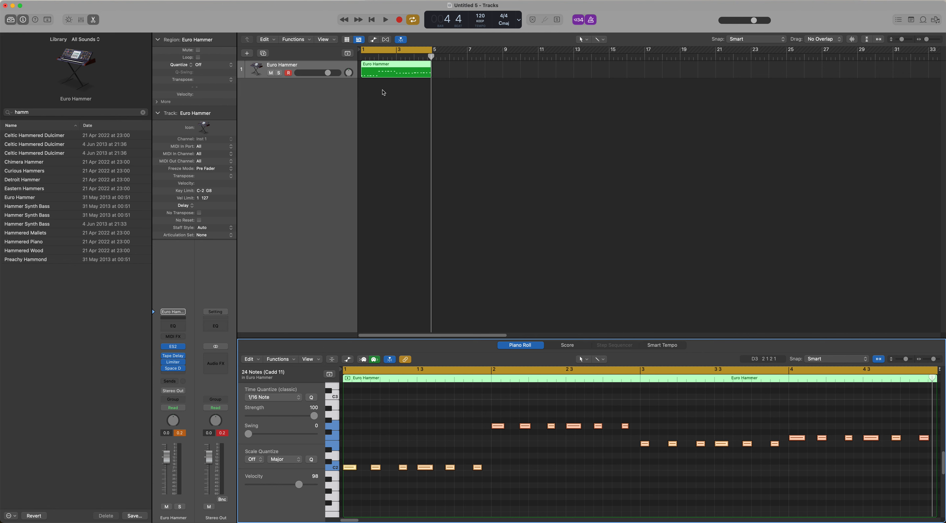
{"action": "left_click", "coordinate": [391, 76]}
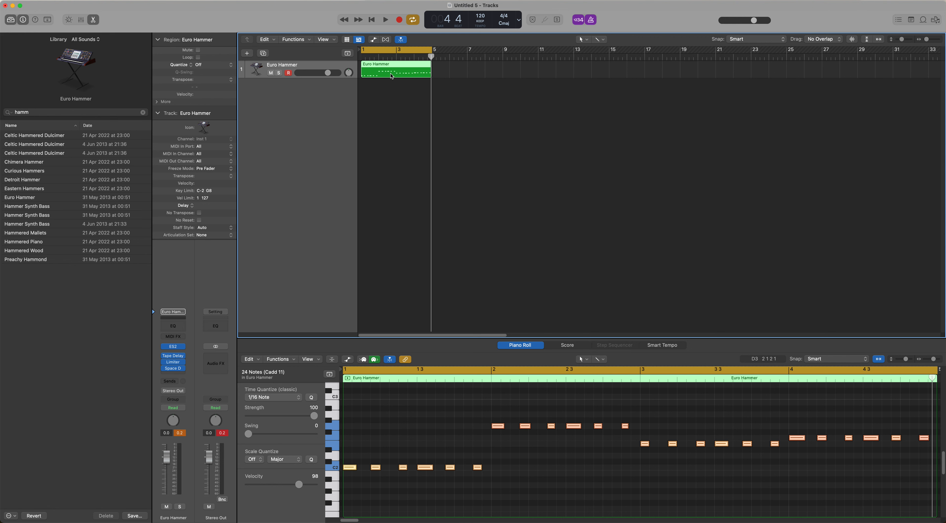
{"action": "key", "text": "super+r"}
{"action": "key", "text": "super+r"}
{"action": "key", "text": "super+r"}
{"action": "key", "text": "super+r"}
{"action": "key", "text": "super+r"}
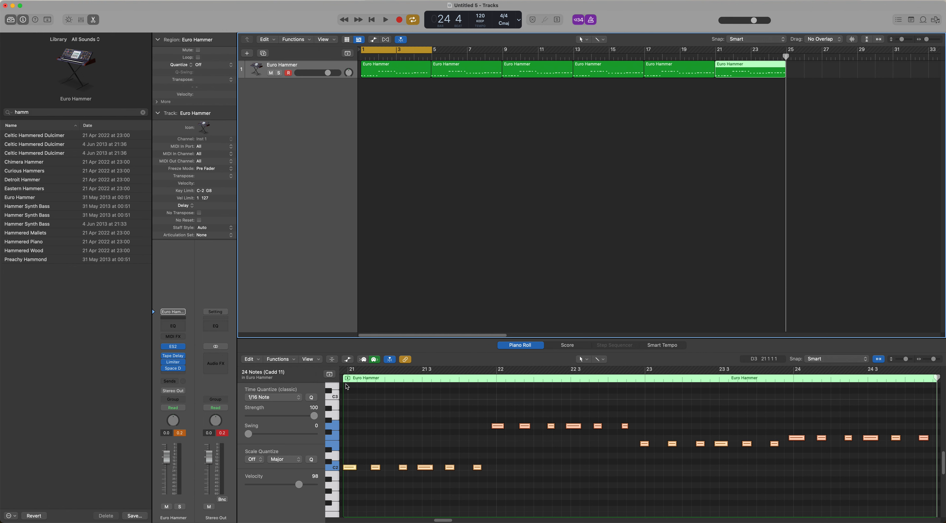
Move only the last Euro Hammer region three beats to the right and place the playhead at its new start
{"action": "left_click", "coordinate": [431, 70]}
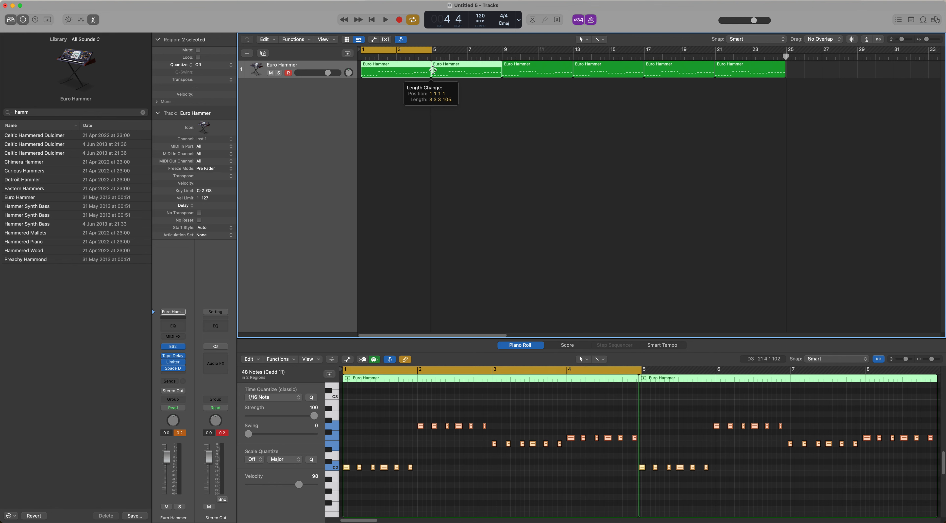
{"action": "left_click", "coordinate": [495, 105]}
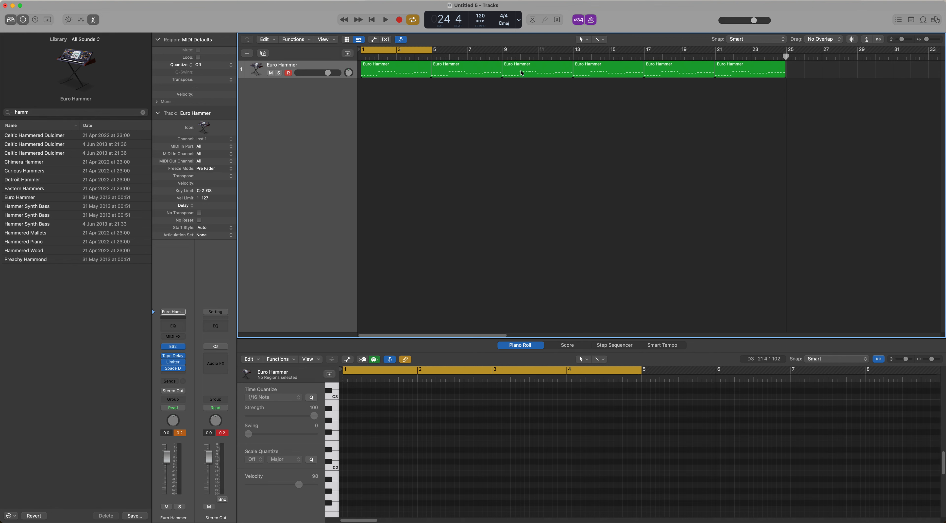
{"action": "left_click_drag", "start_coordinate": [725, 65], "coordinate": [740, 67]}
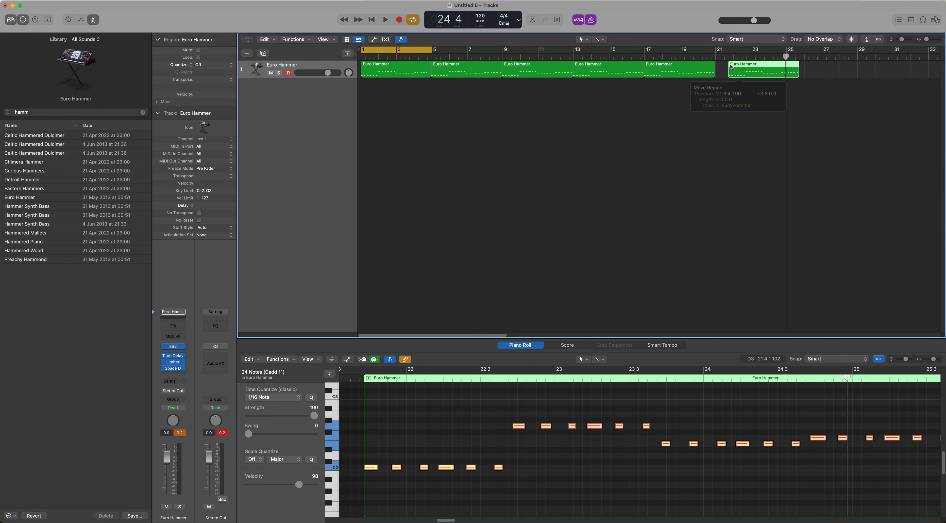
{"action": "left_click", "coordinate": [729, 58]}
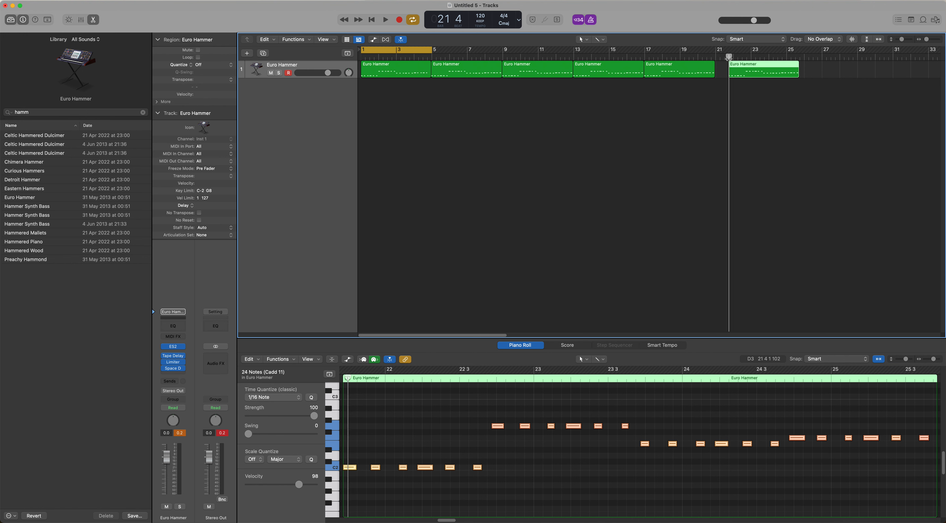
Set regions to snap to absolute value and move the last region onto the start of bar 22, with the playhead there
{"action": "mouse_move", "coordinate": [765, 43]}
{"action": "left_click", "coordinate": [754, 41]}
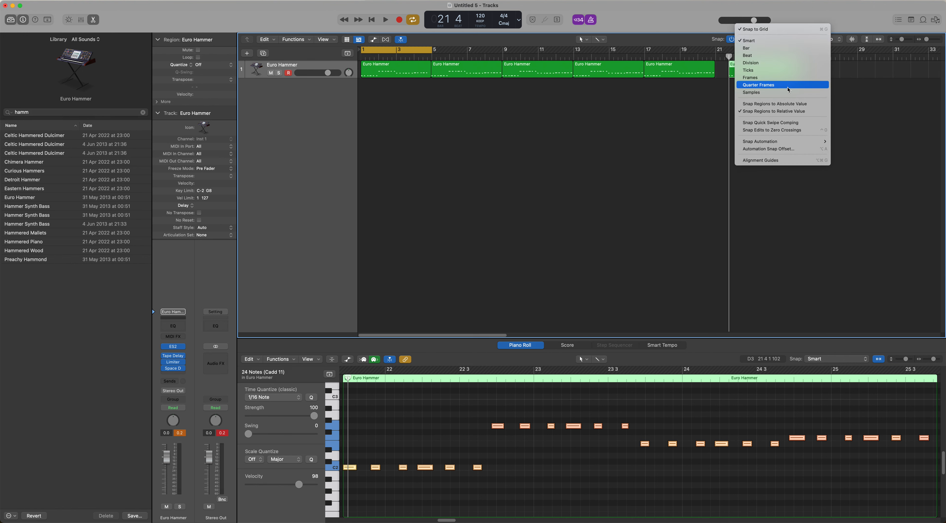
{"action": "left_click", "coordinate": [788, 107]}
{"action": "left_click_drag", "start_coordinate": [748, 66], "coordinate": [733, 59]}
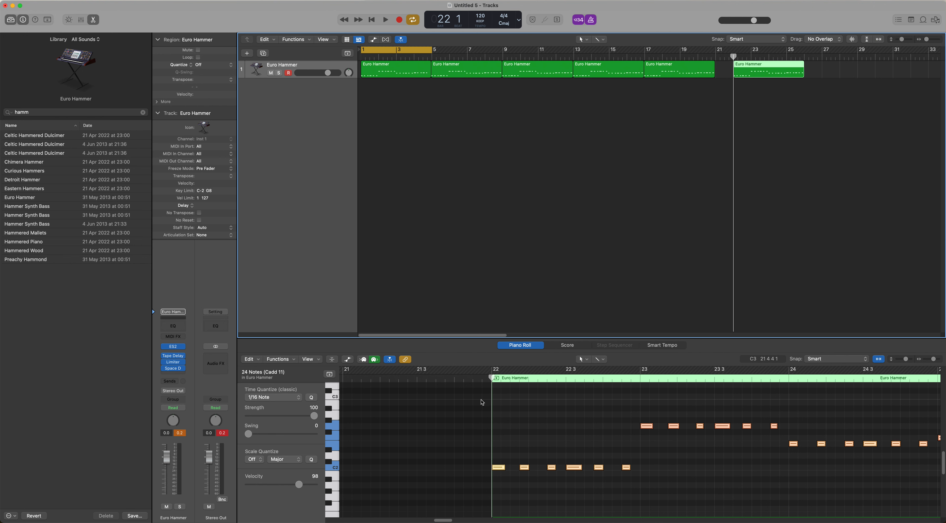
Review the absolute and relative region snapping options in the Tracks area's Snap settings
{"action": "mouse_move", "coordinate": [763, 41]}
{"action": "left_click", "coordinate": [763, 40]}
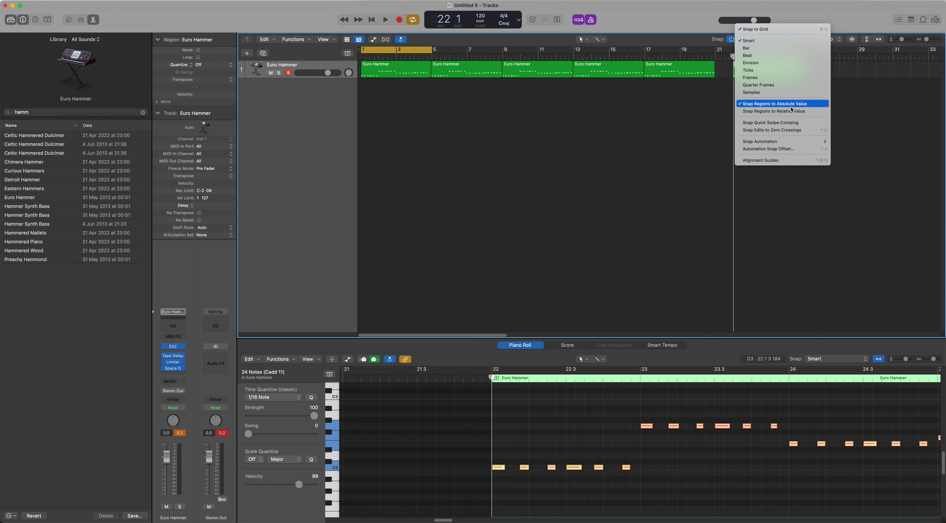
{"action": "left_click", "coordinate": [685, 16]}
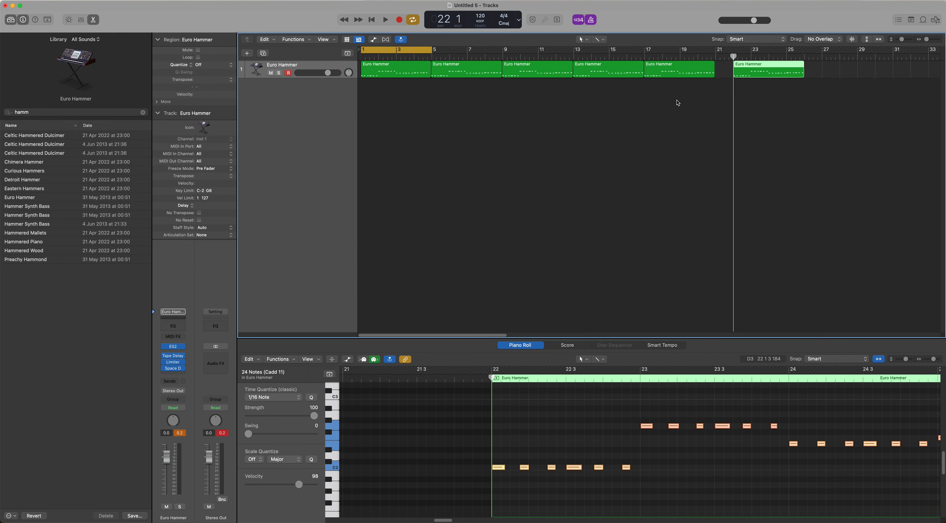
Snap the four regions between the first and last onto the bar grid from 5 1 1 1, and check the bar 17 region's position
{"action": "left_click_drag", "start_coordinate": [677, 100], "coordinate": [459, 63]}
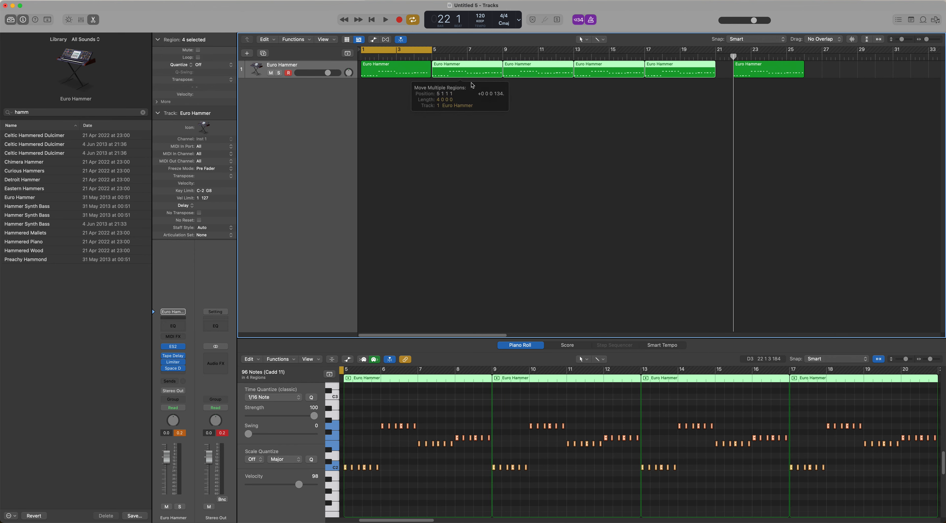
{"action": "left_click", "coordinate": [522, 67]}
{"action": "left_click", "coordinate": [614, 102]}
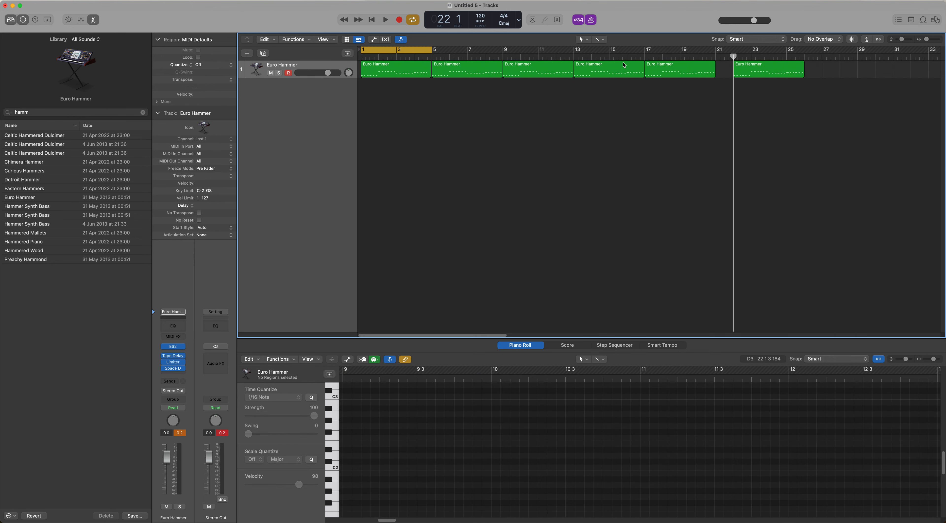
{"action": "left_click", "coordinate": [683, 66]}
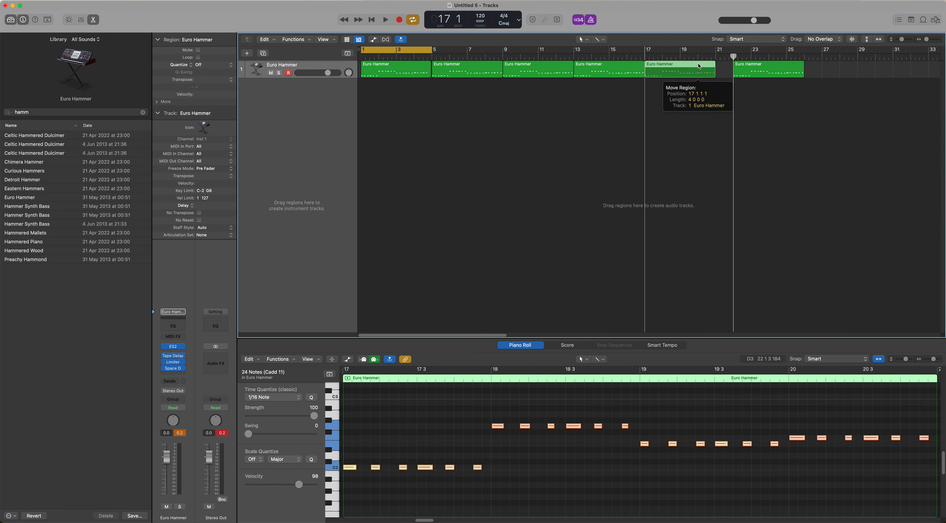
{"action": "left_click", "coordinate": [666, 119]}
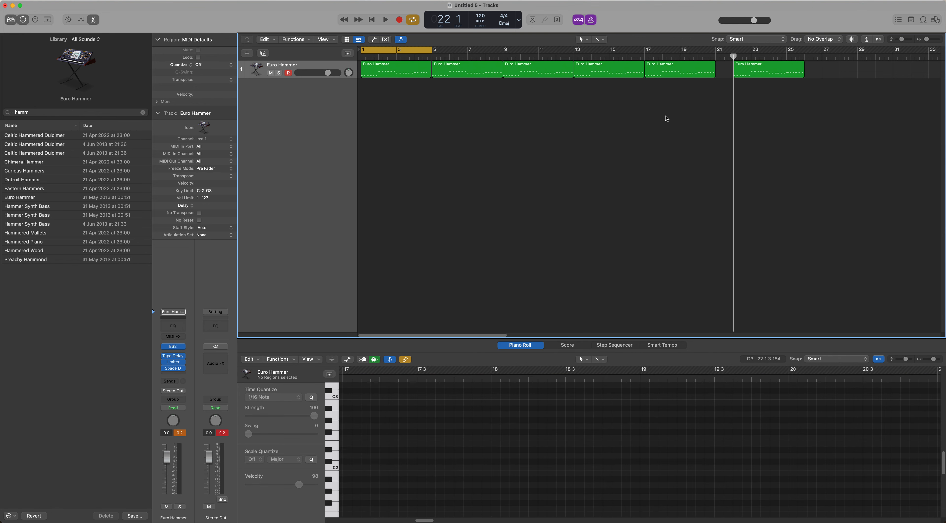